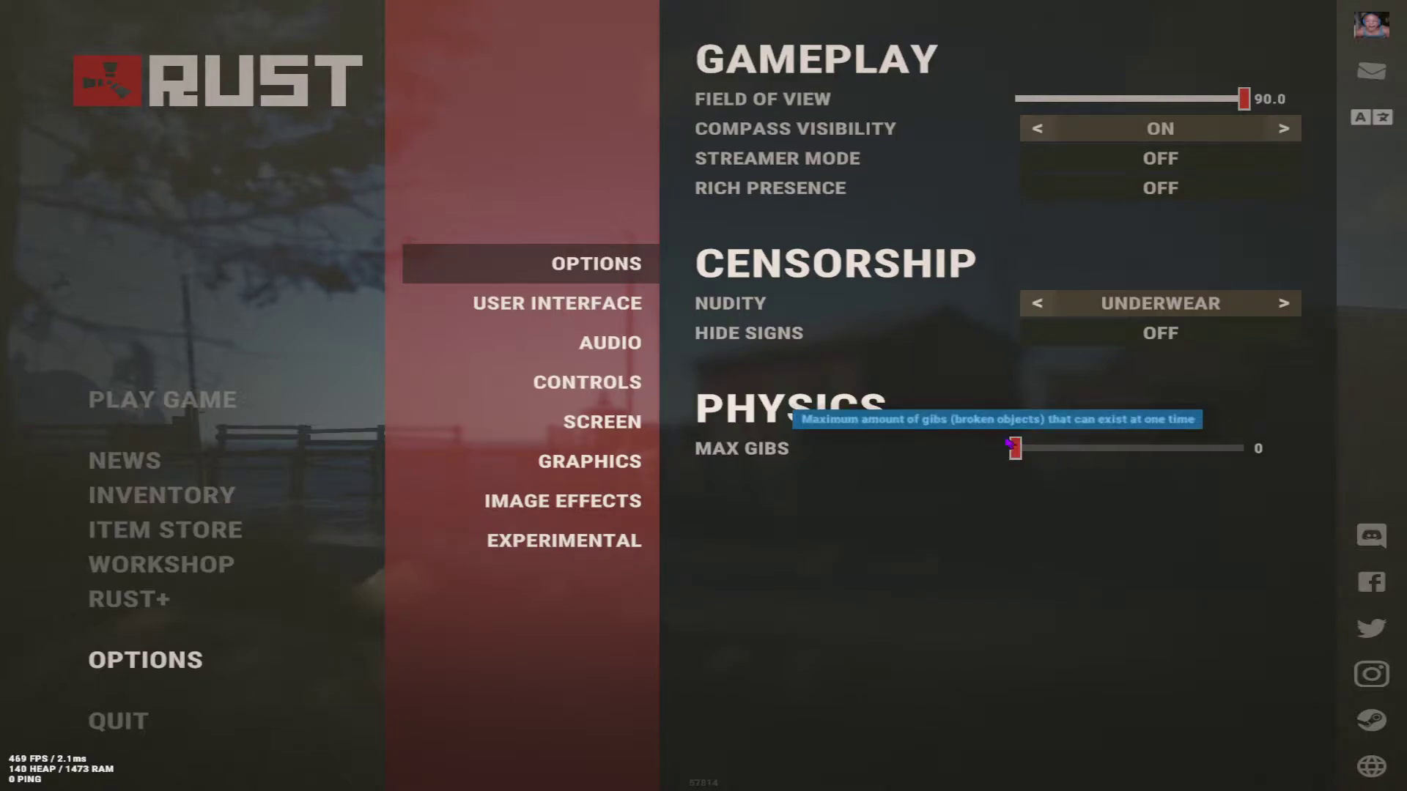
- Show the User Interface page: scale 1.0, HUD and chat on, game tips off
left_click(575, 306)
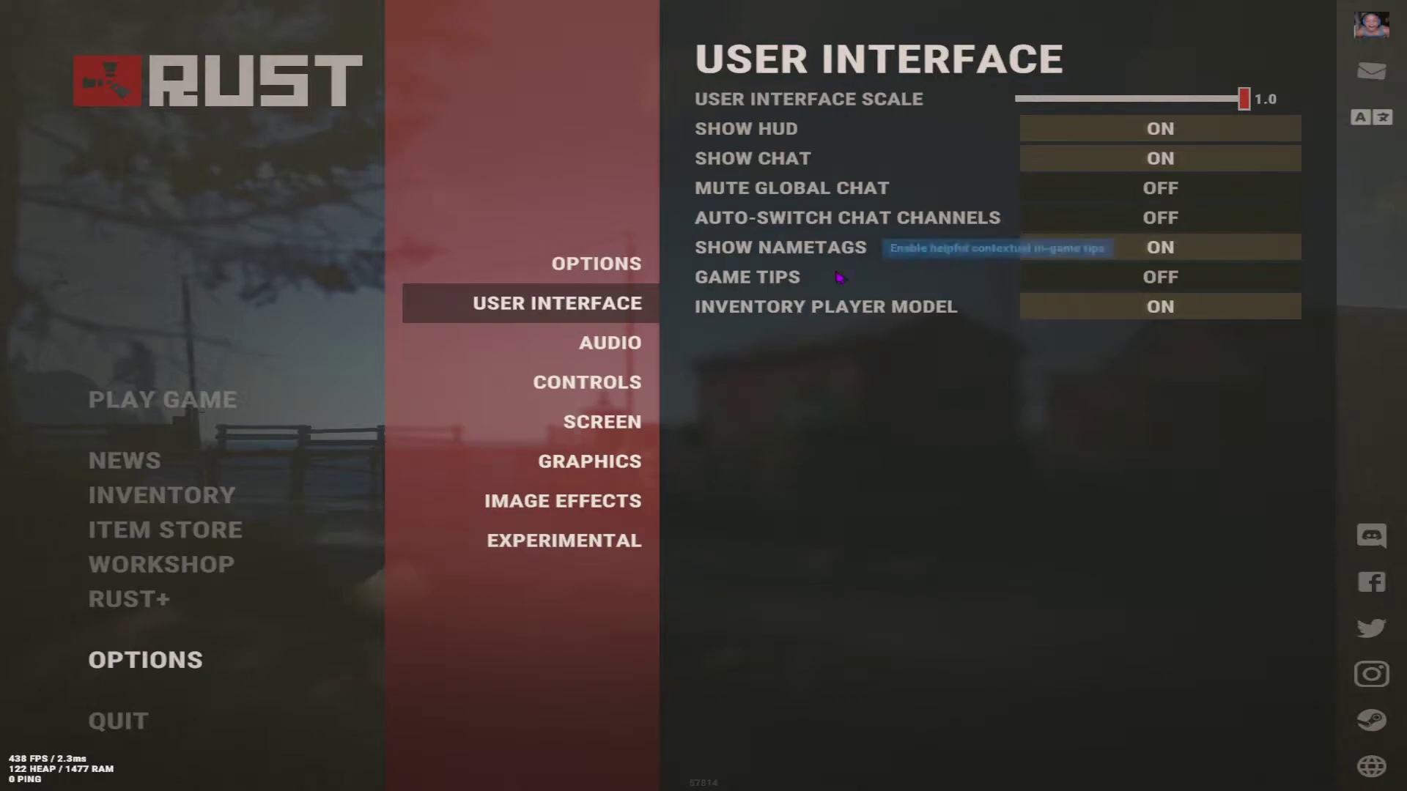
- Lower the Audio voices volume to 0.6, leaving both music volumes at 0.0
left_click(610, 346)
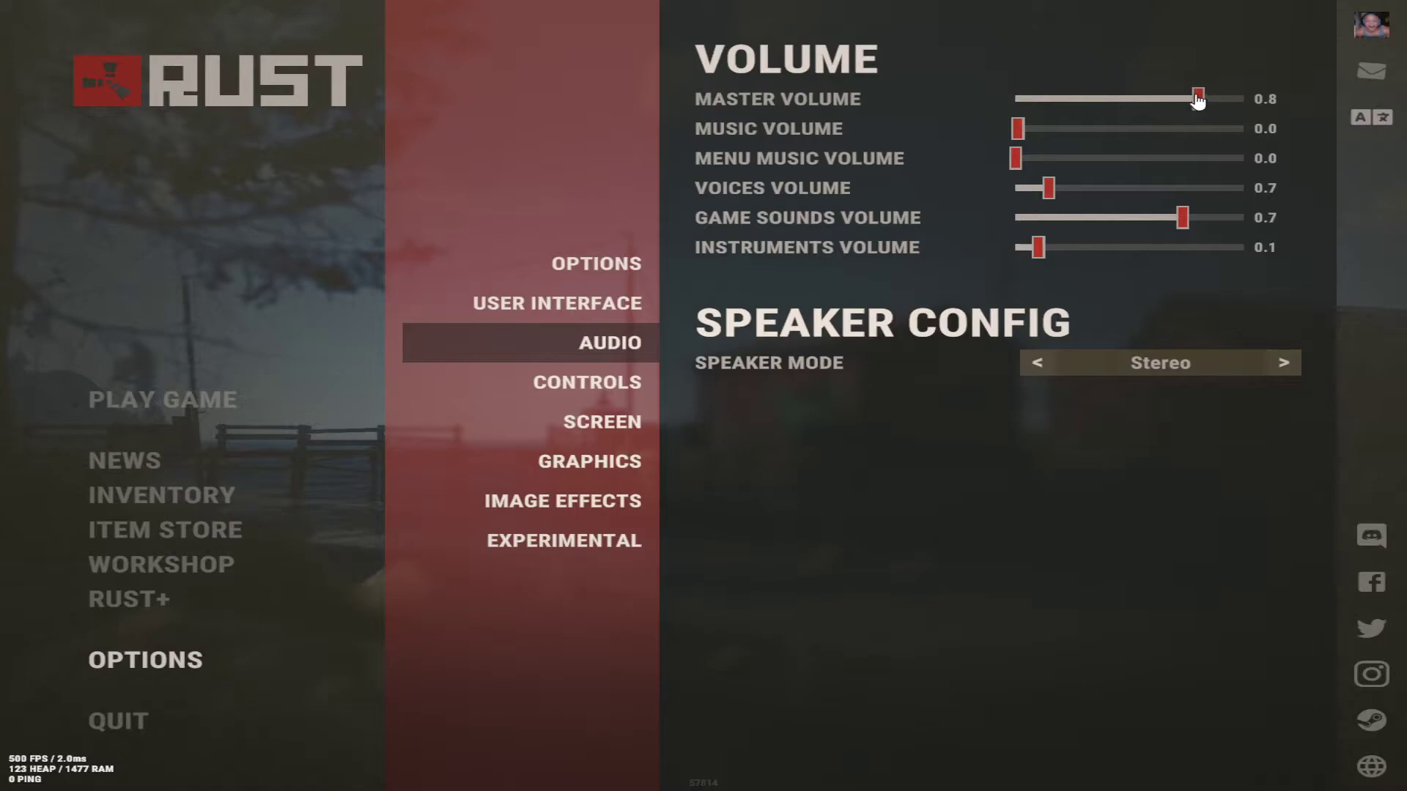
left_click(1016, 129)
left_click_drag(1048, 188, 1042, 195)
- Review the Controls page: mouse sensitivity 0.3, Y-axis flip off, movement binds
left_click(596, 388)
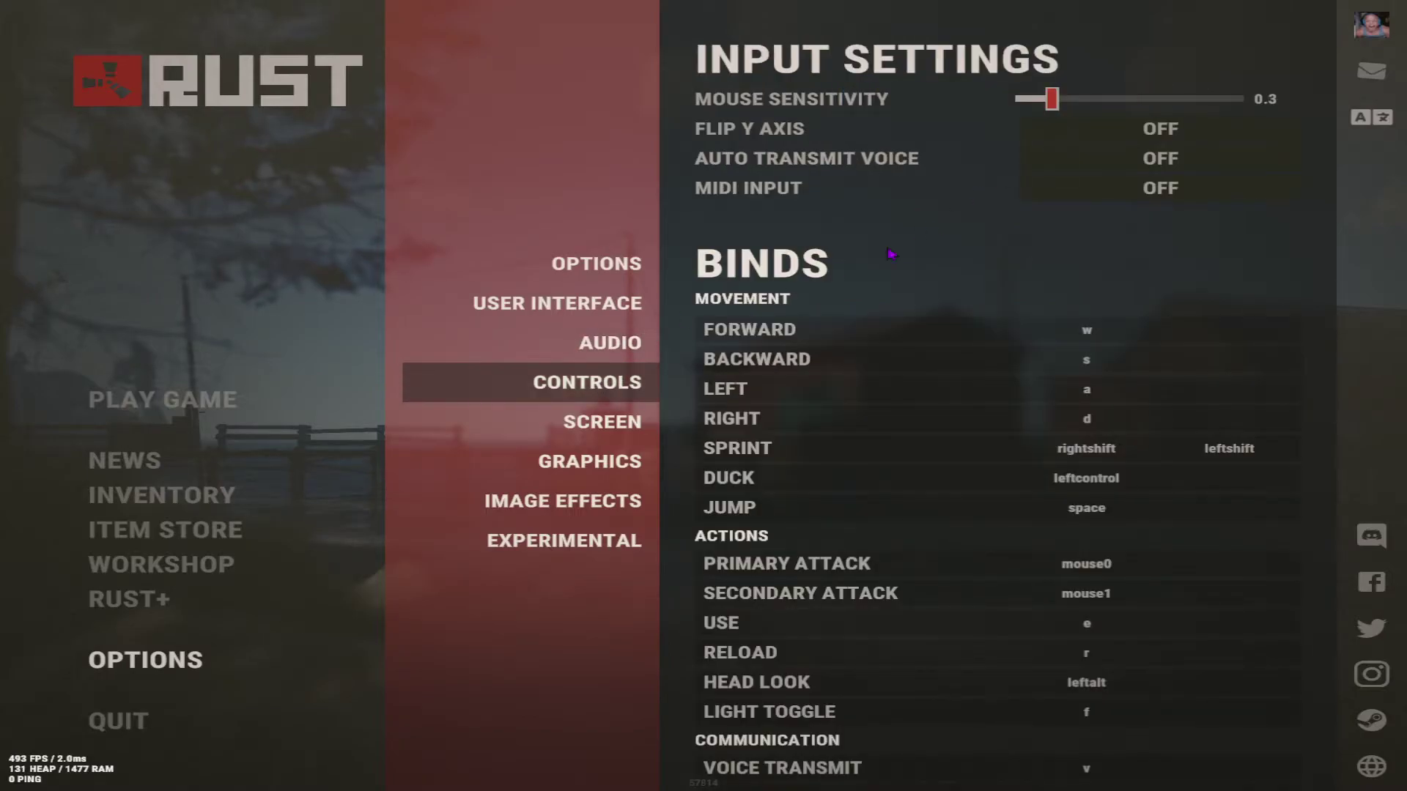
scroll(1085, 439, "down", 10)
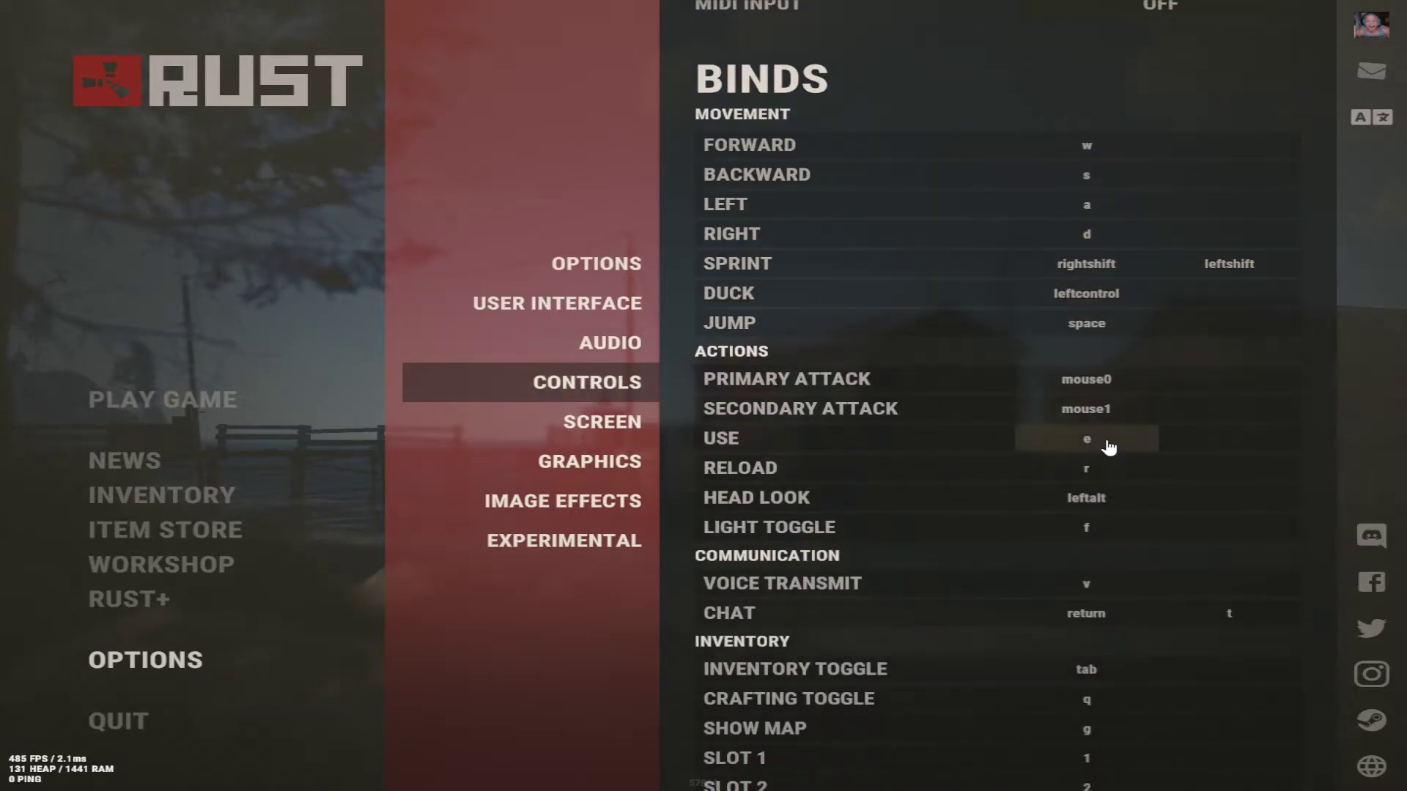
scroll(1117, 440, "up", 12)
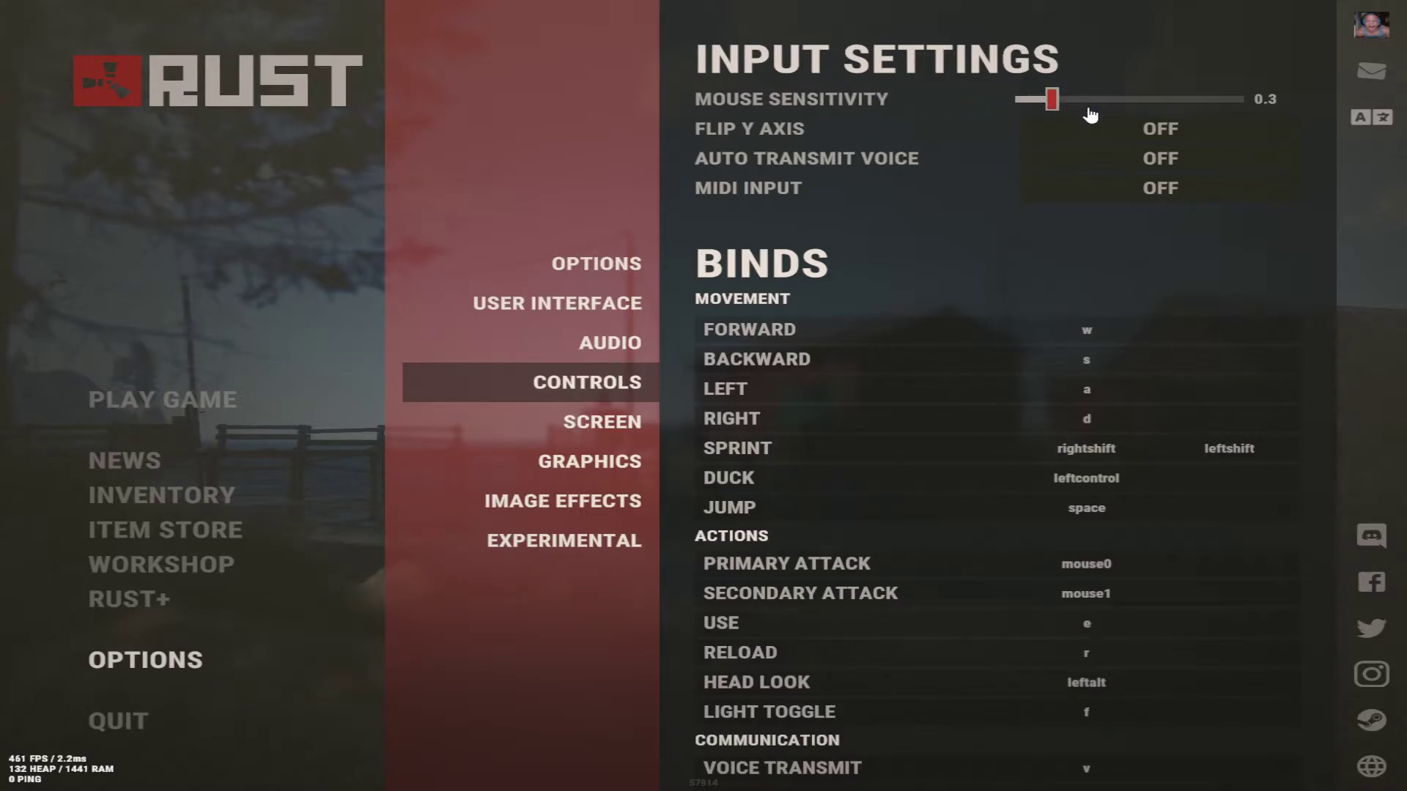
- Query input.sensitivity in the developer console, then show the Screen settings page
key("F1")
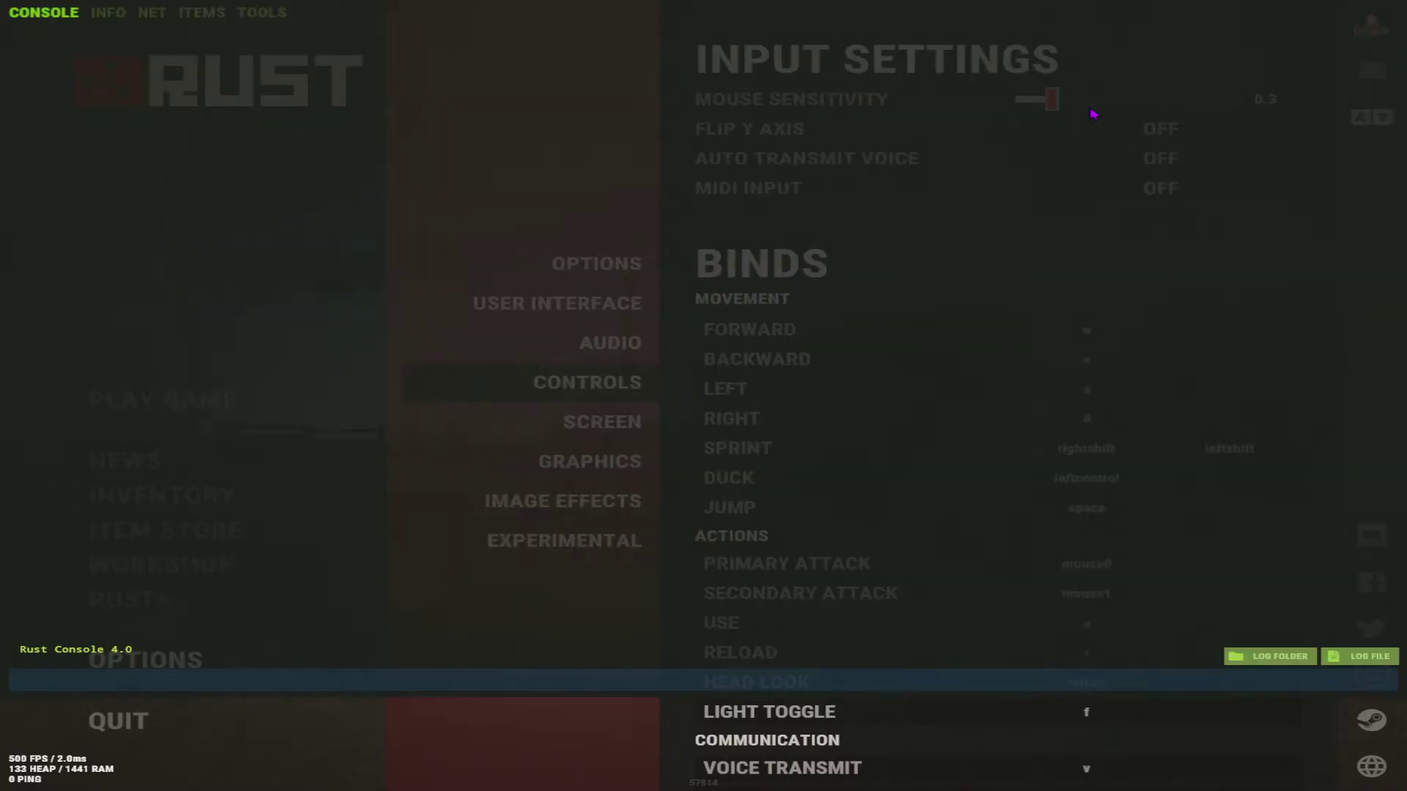
type("input.sensitivity")
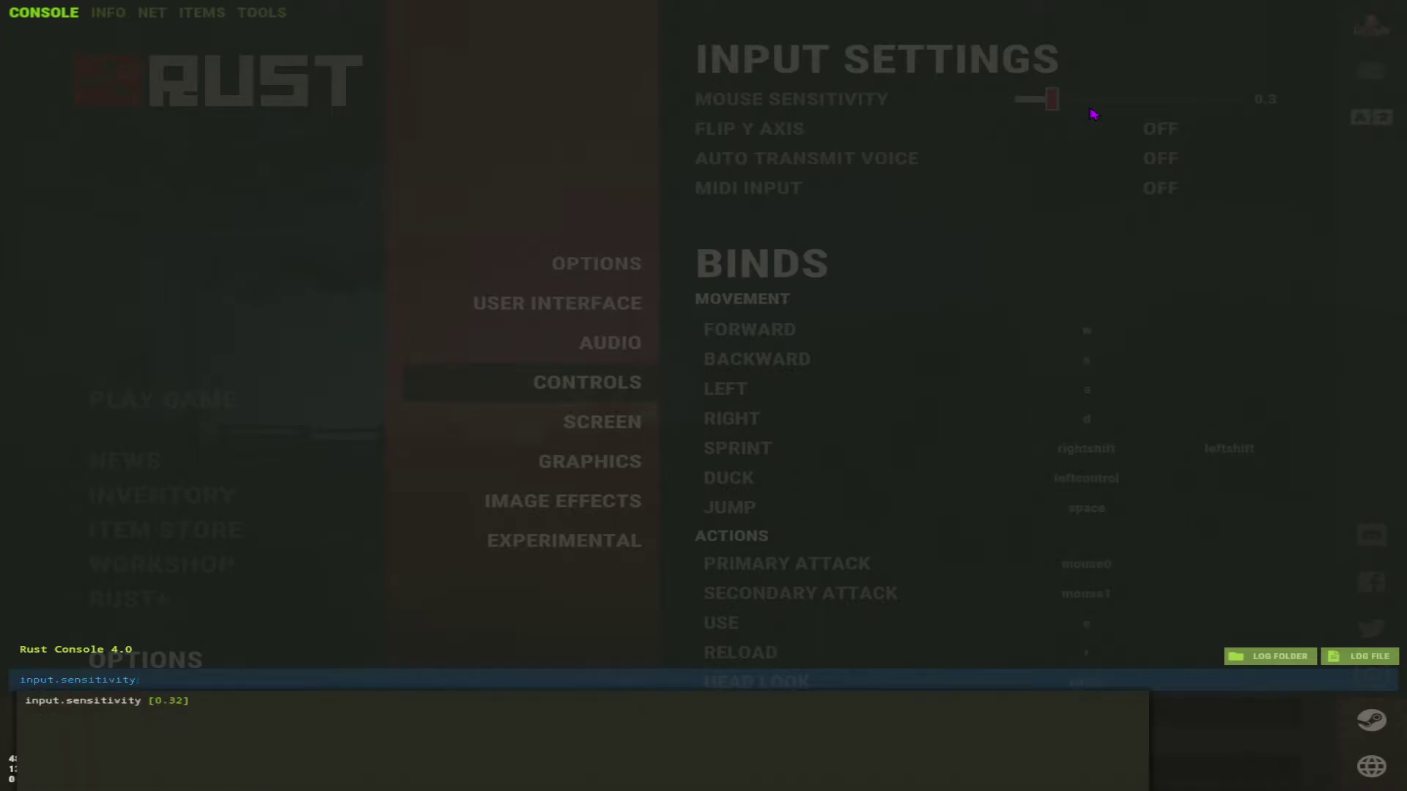
key("F1")
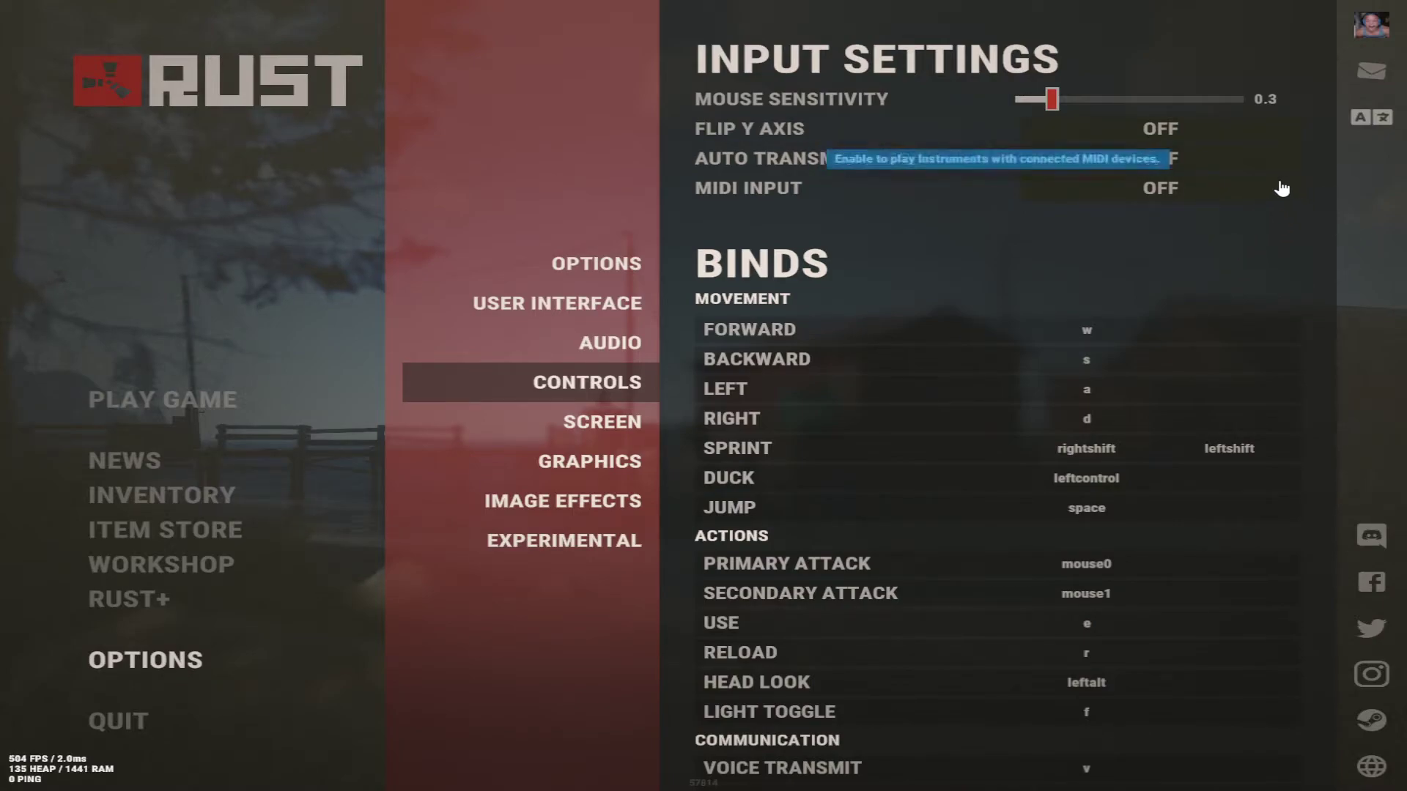
left_click(469, 422)
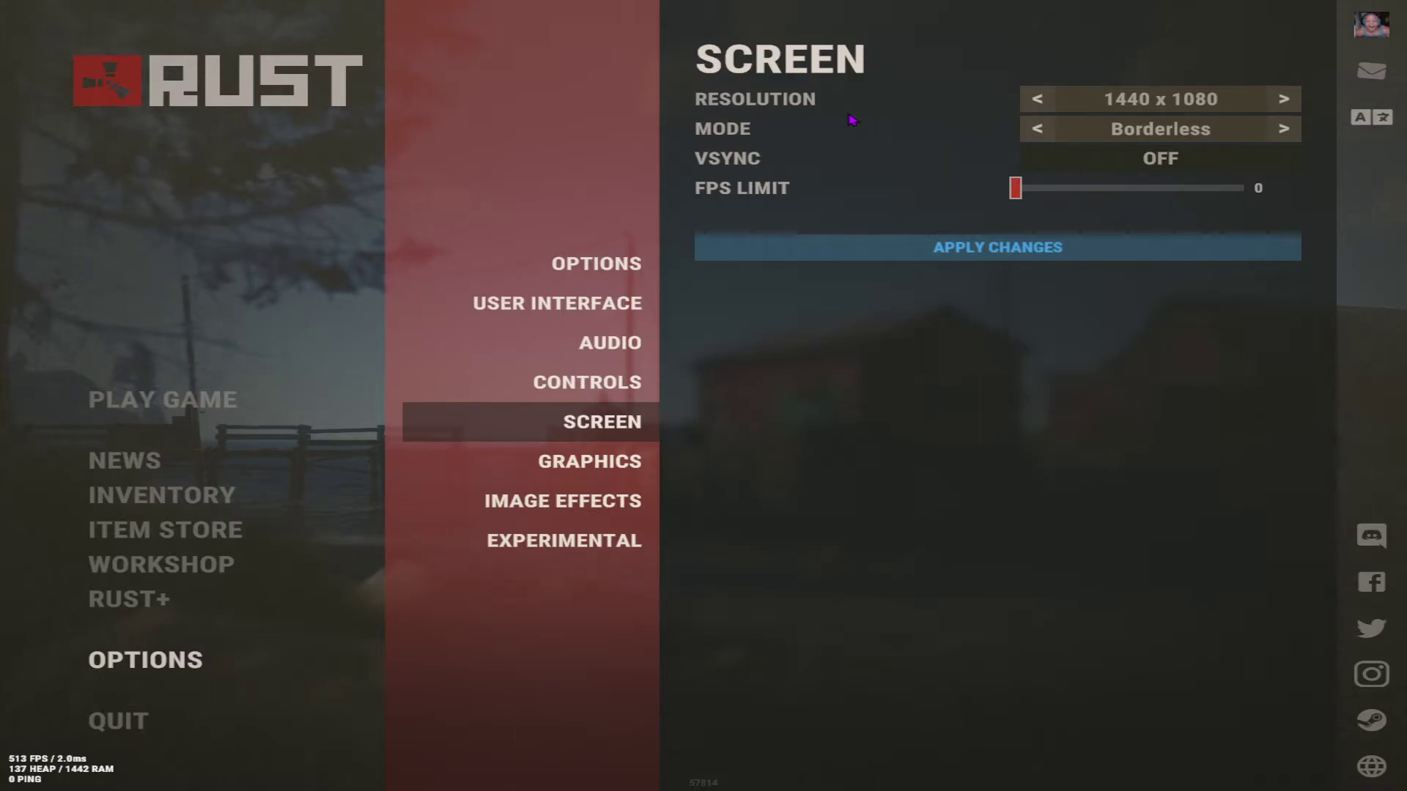
- Run fps.limit 0 in the developer console to uncap the frame rate, then close it
key("F1")
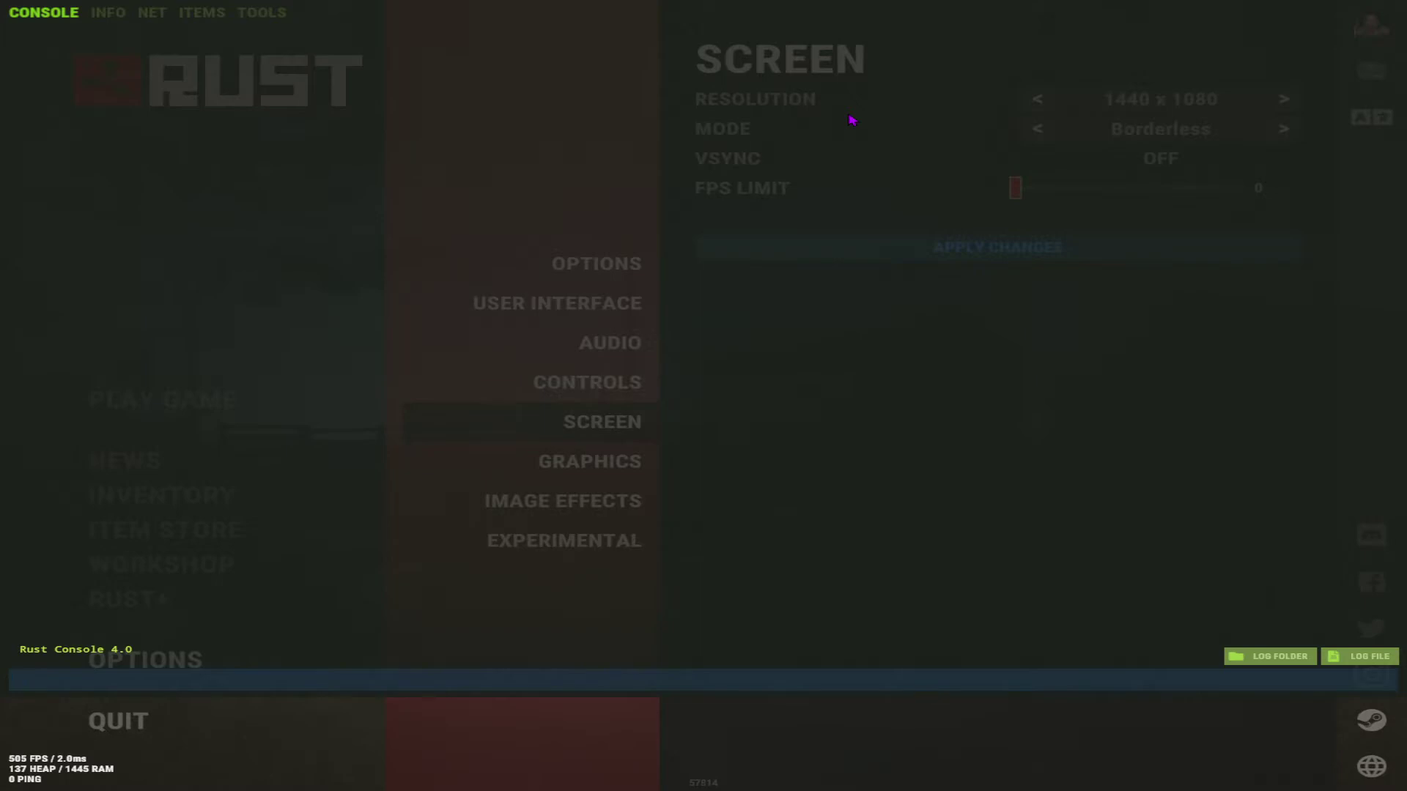
type("fps")
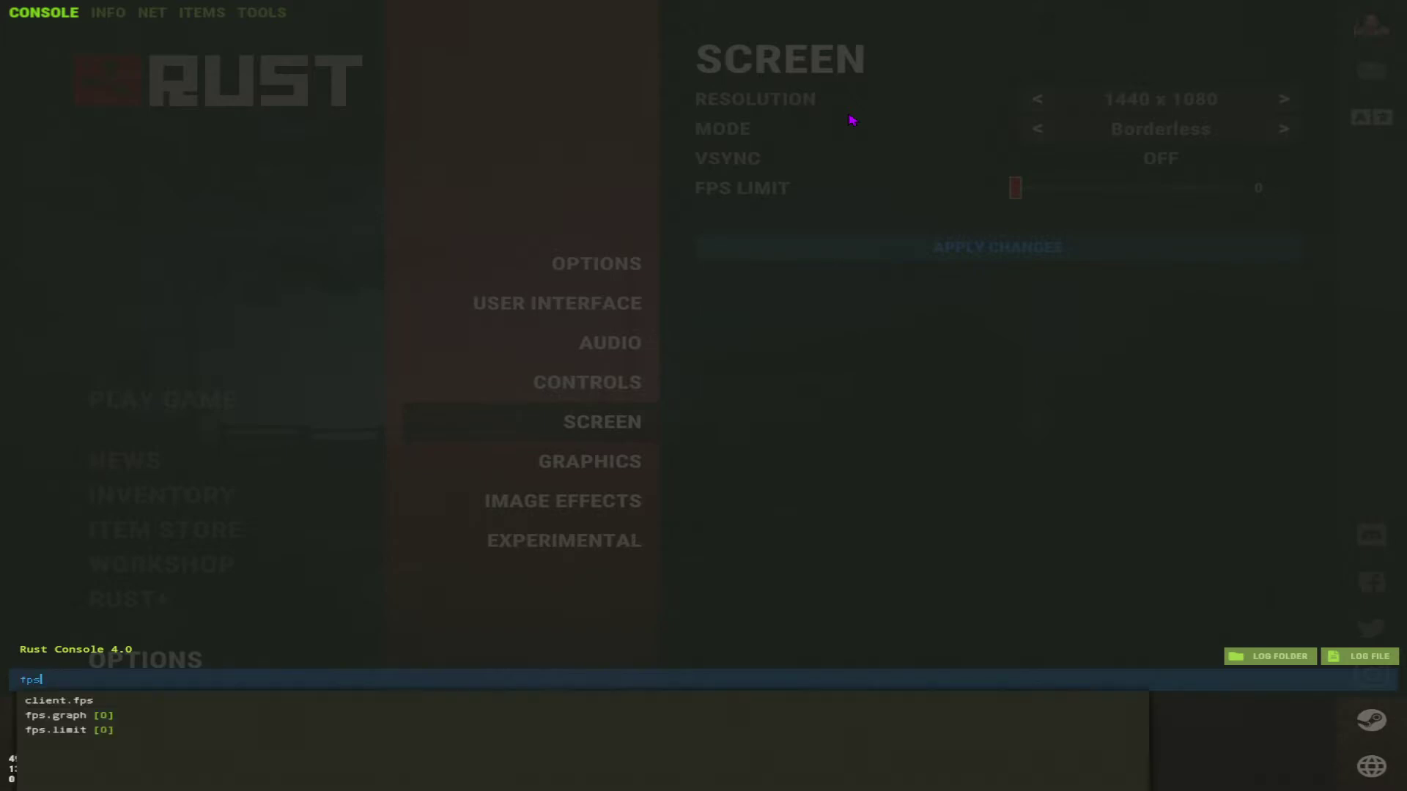
type(".limit")
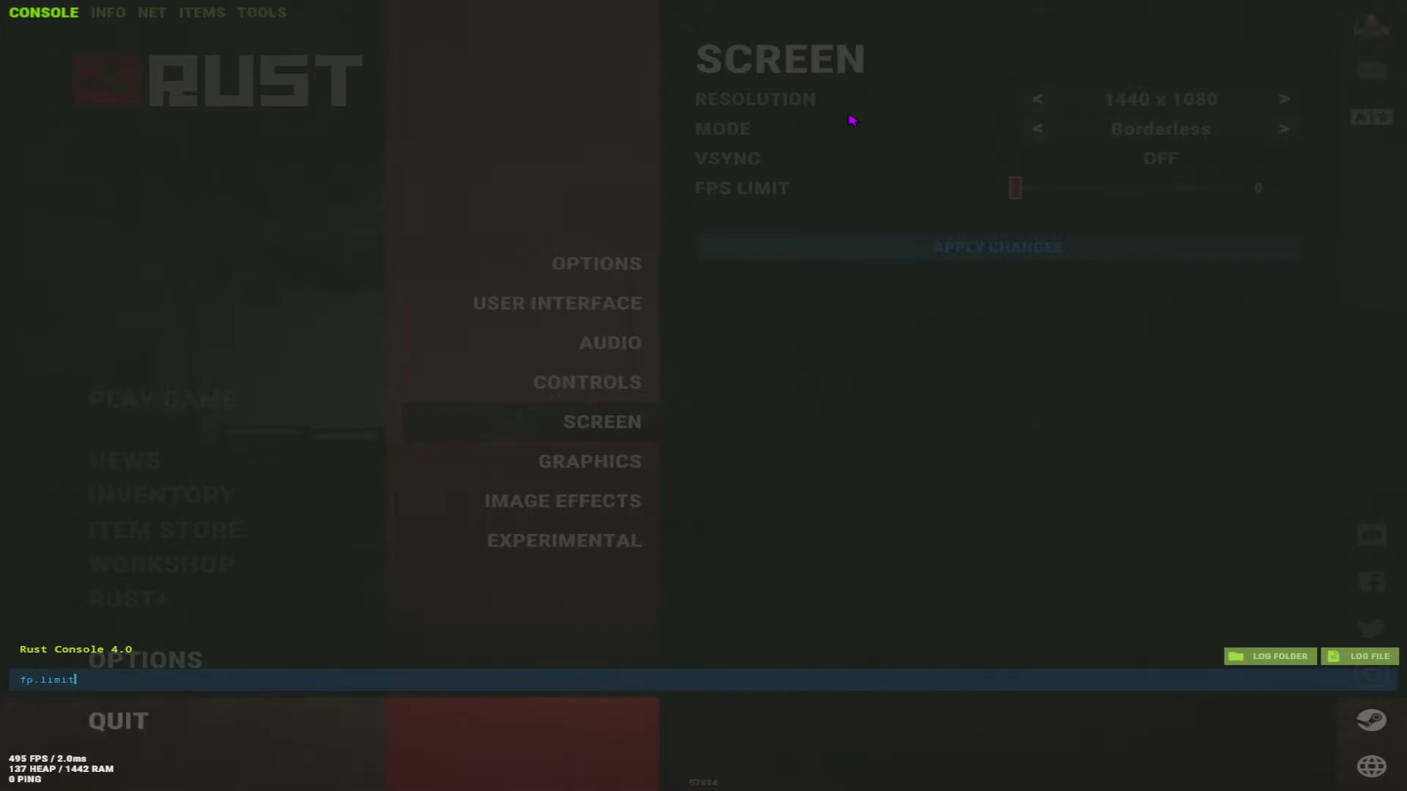
key("BackSpace")
key("BackSpace")
type("s")
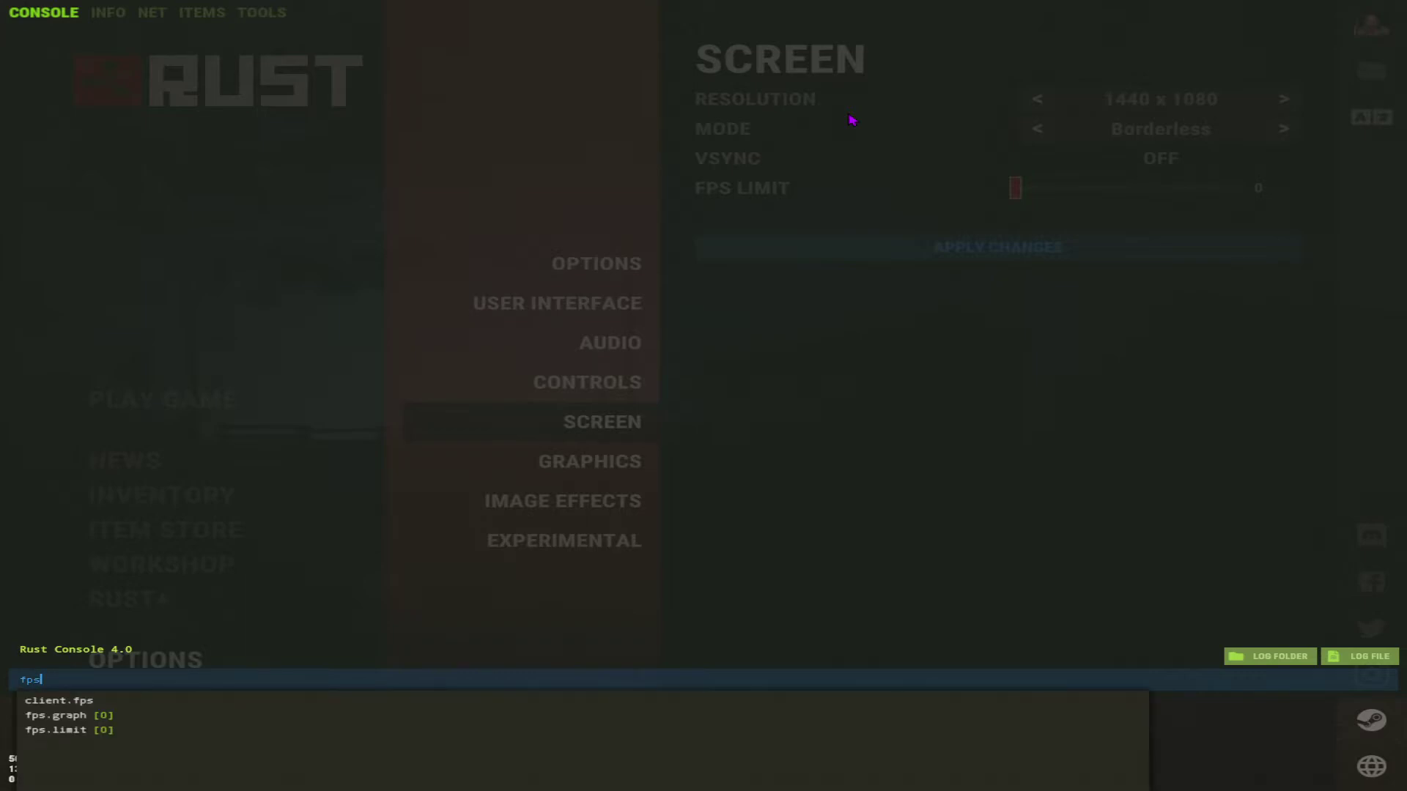
type(".limit 0")
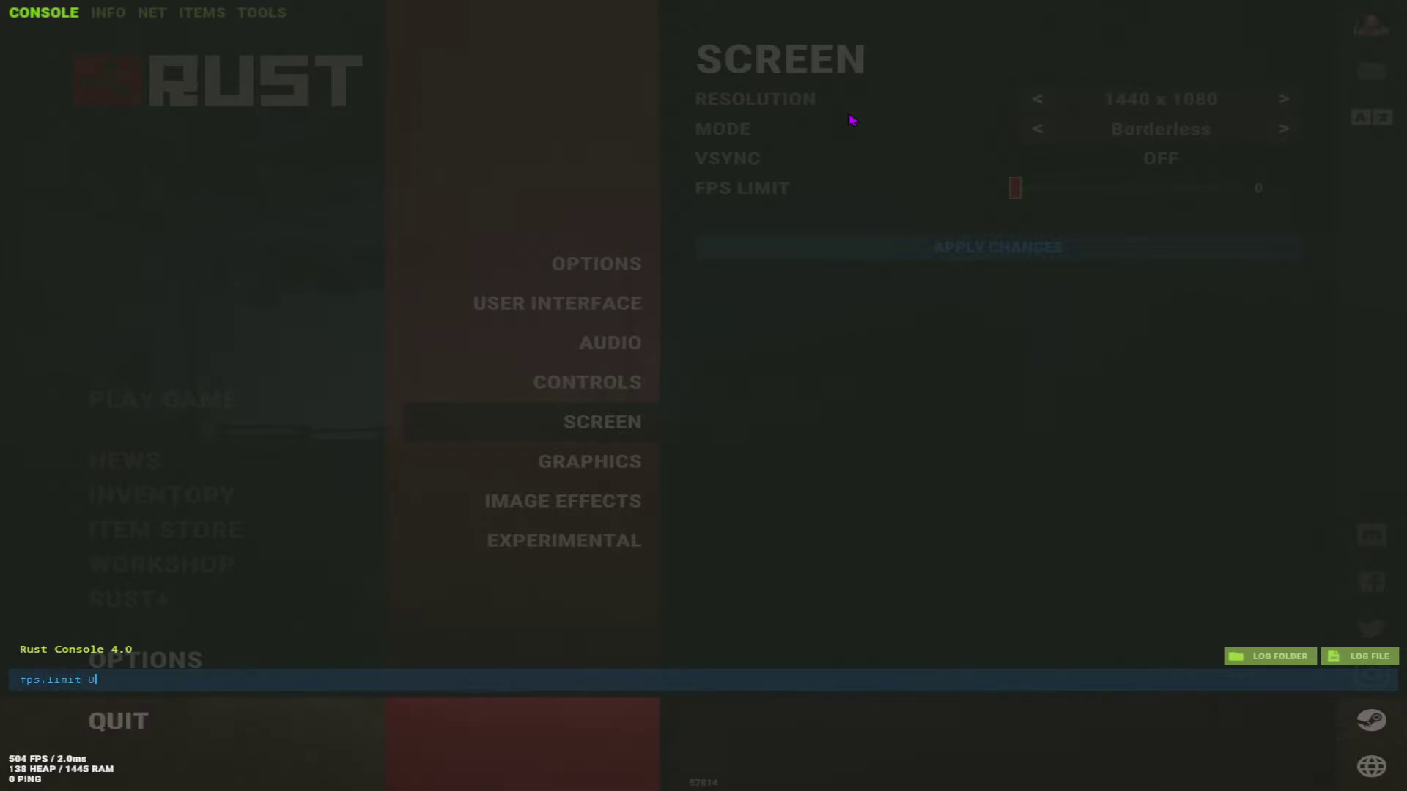
key("Return")
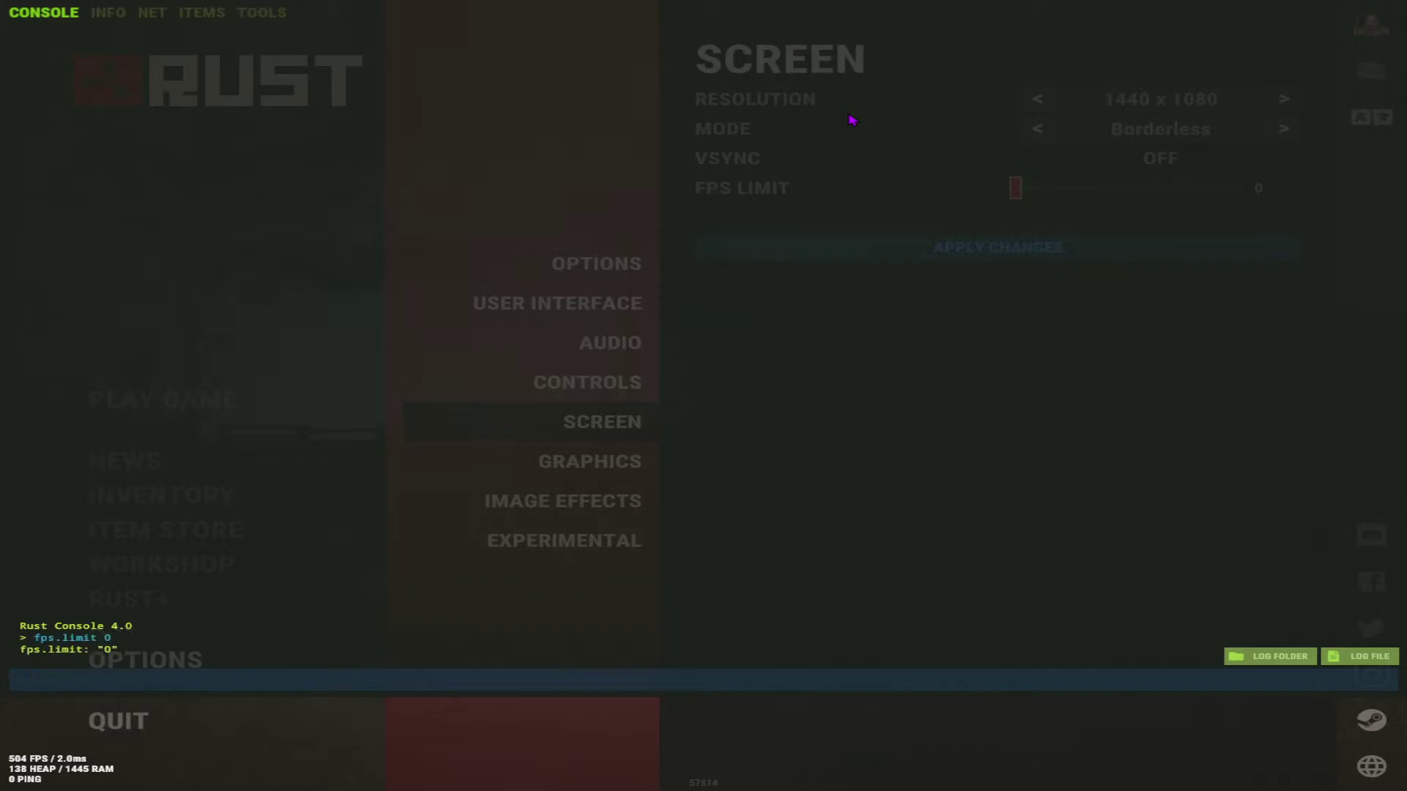
key("F1")
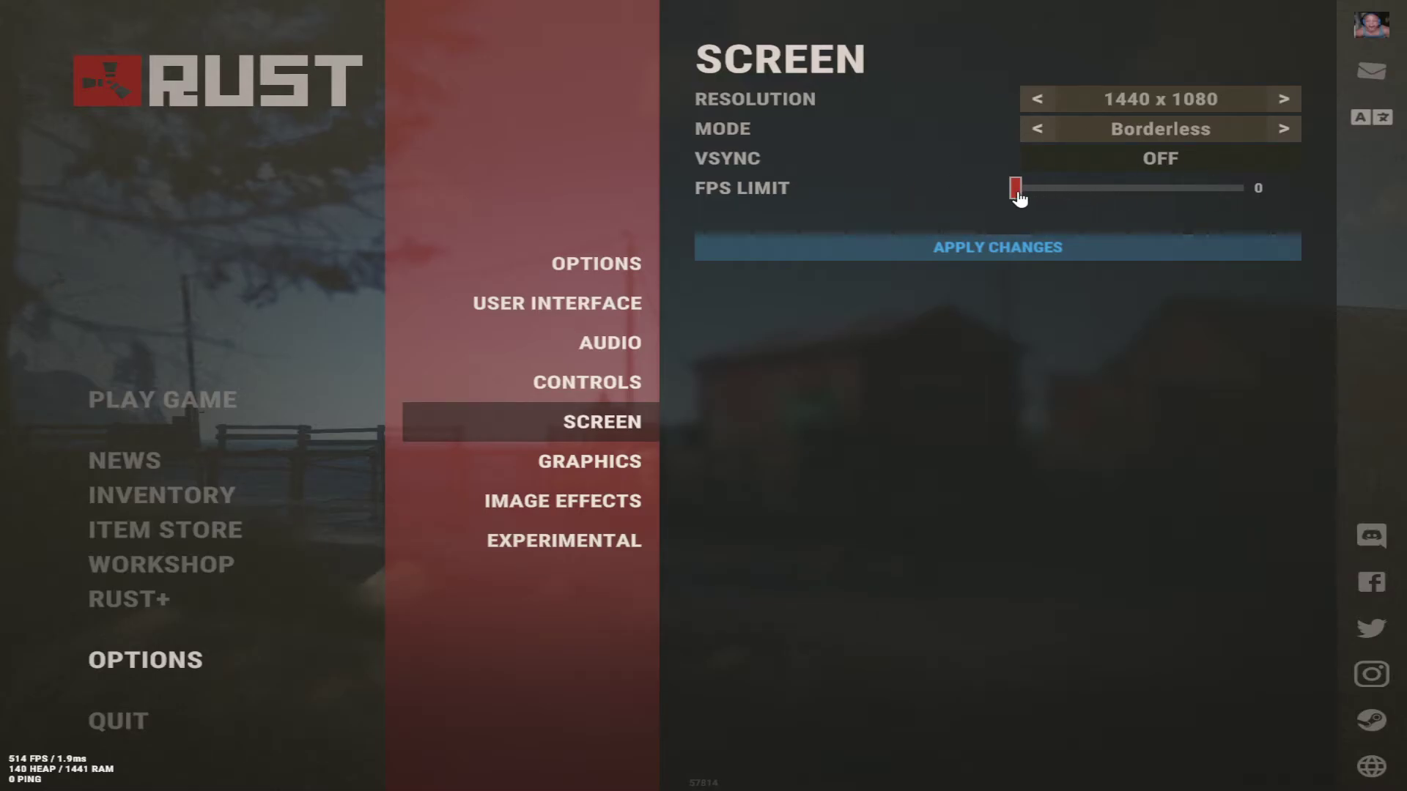
- Cut Graphics draw distance to about 1,253 and lower particle quality to 50
left_click(578, 464)
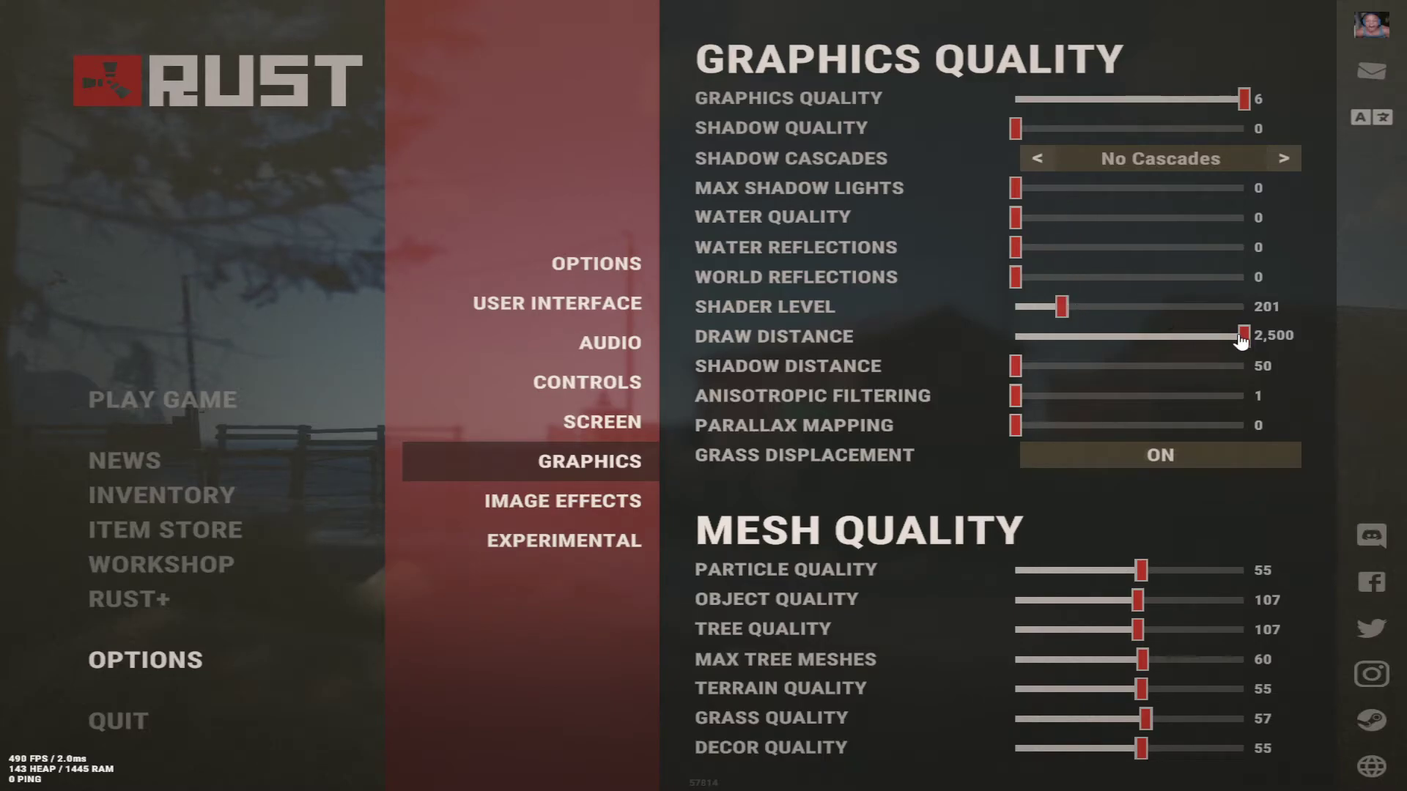
left_click_drag(1239, 342, 1098, 349)
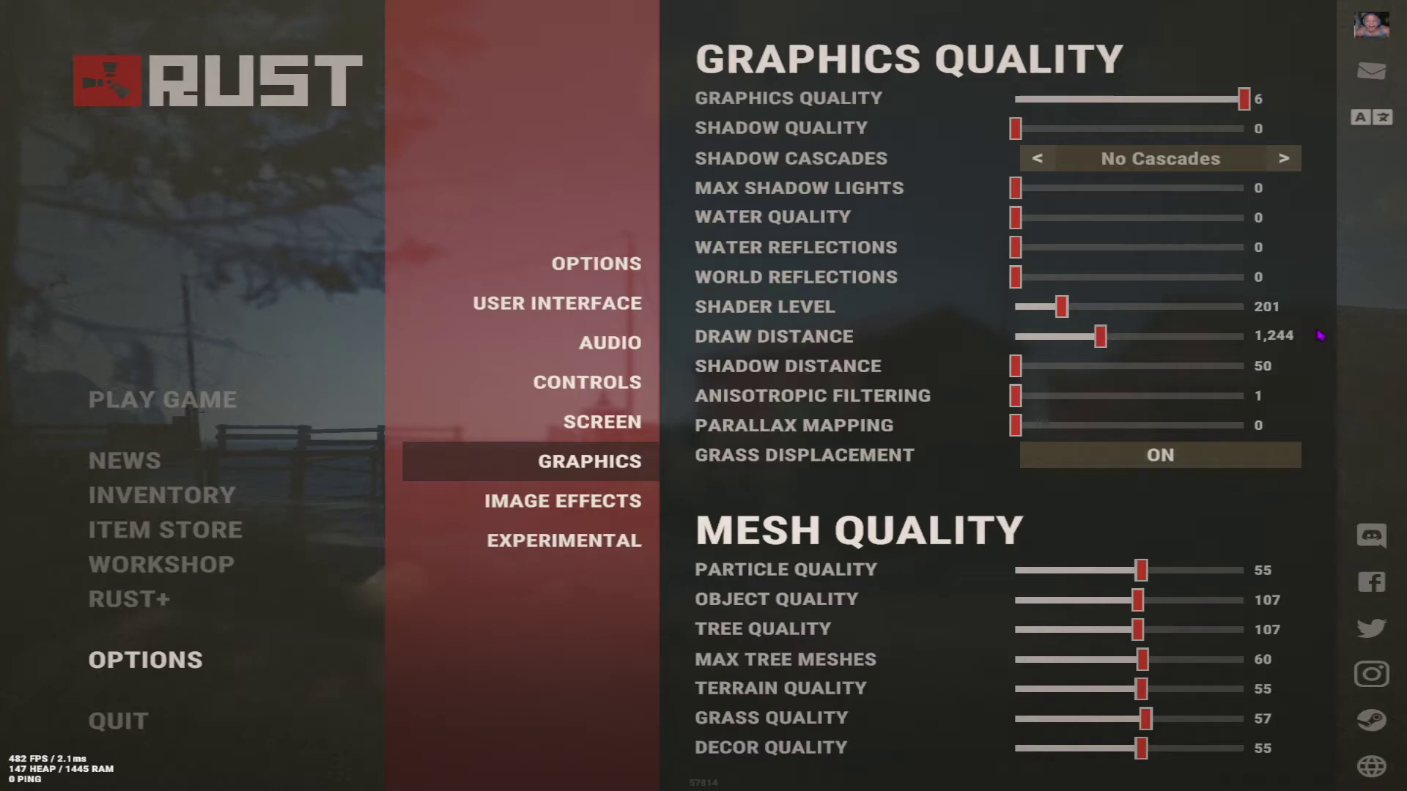
left_click_drag(1098, 338, 1101, 344)
mouse_move(1160, 399)
mouse_move(1168, 462)
left_click_drag(1141, 575, 1140, 749)
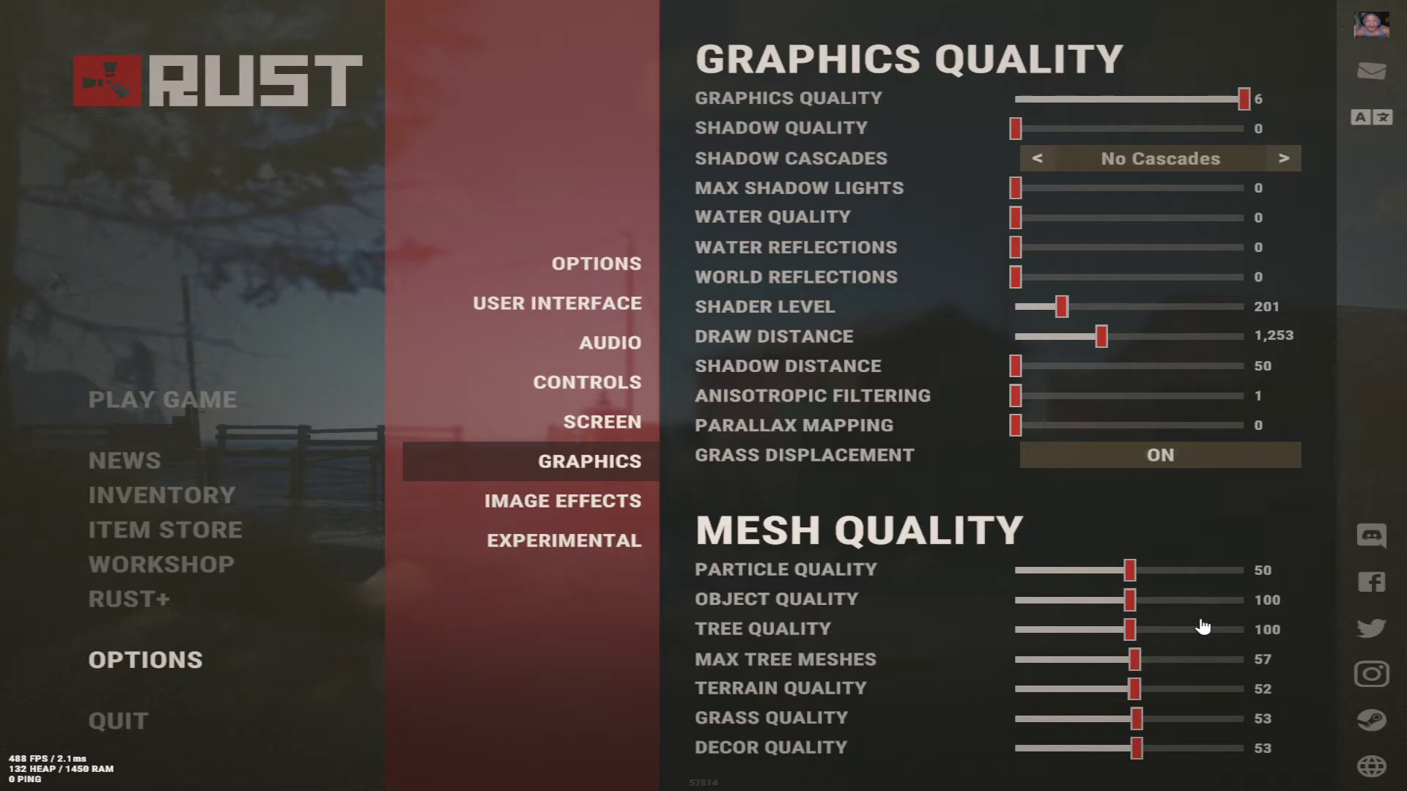
- Check that Image Effects and Experimental options are all off, then bring up the console
left_click(577, 504)
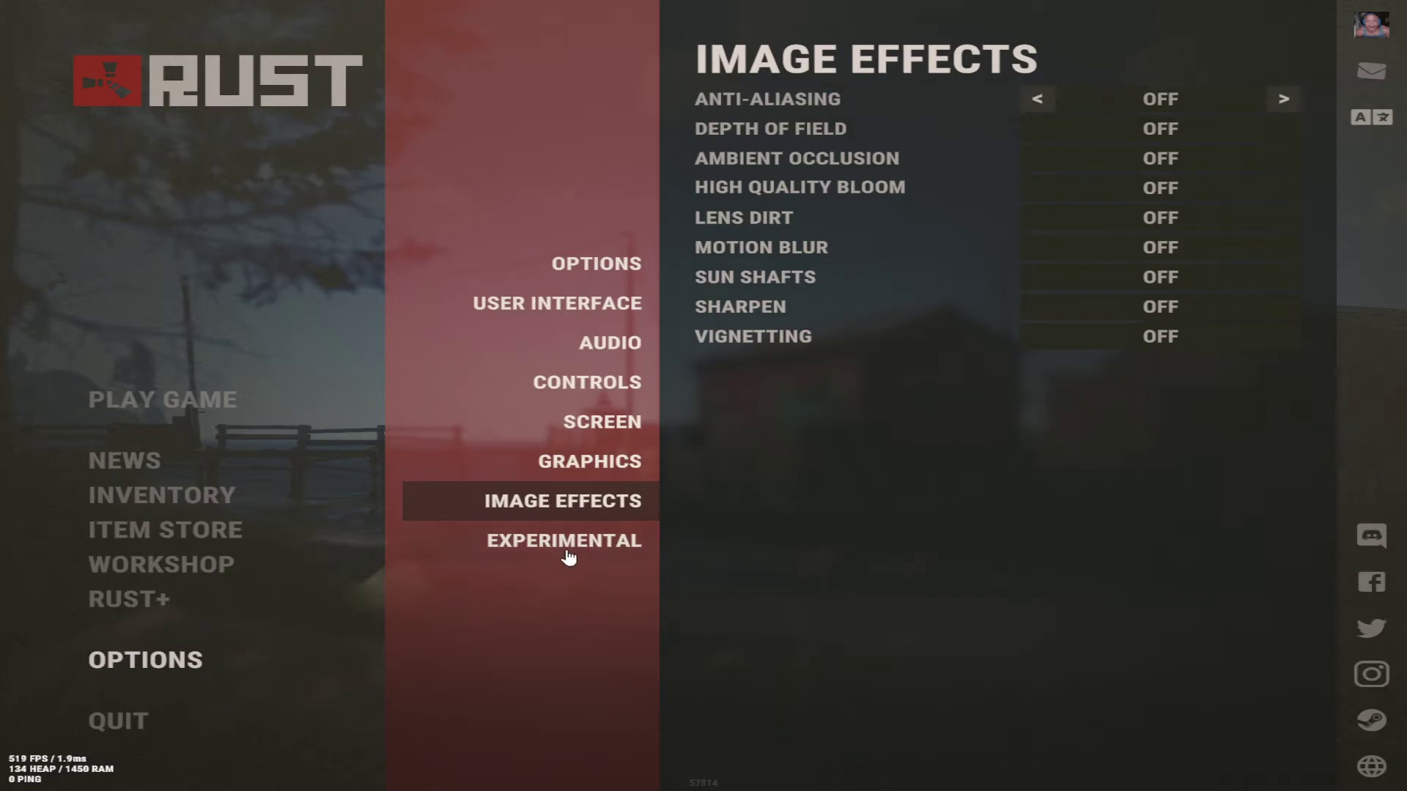
mouse_move(1099, 158)
mouse_move(1152, 185)
left_click(623, 539)
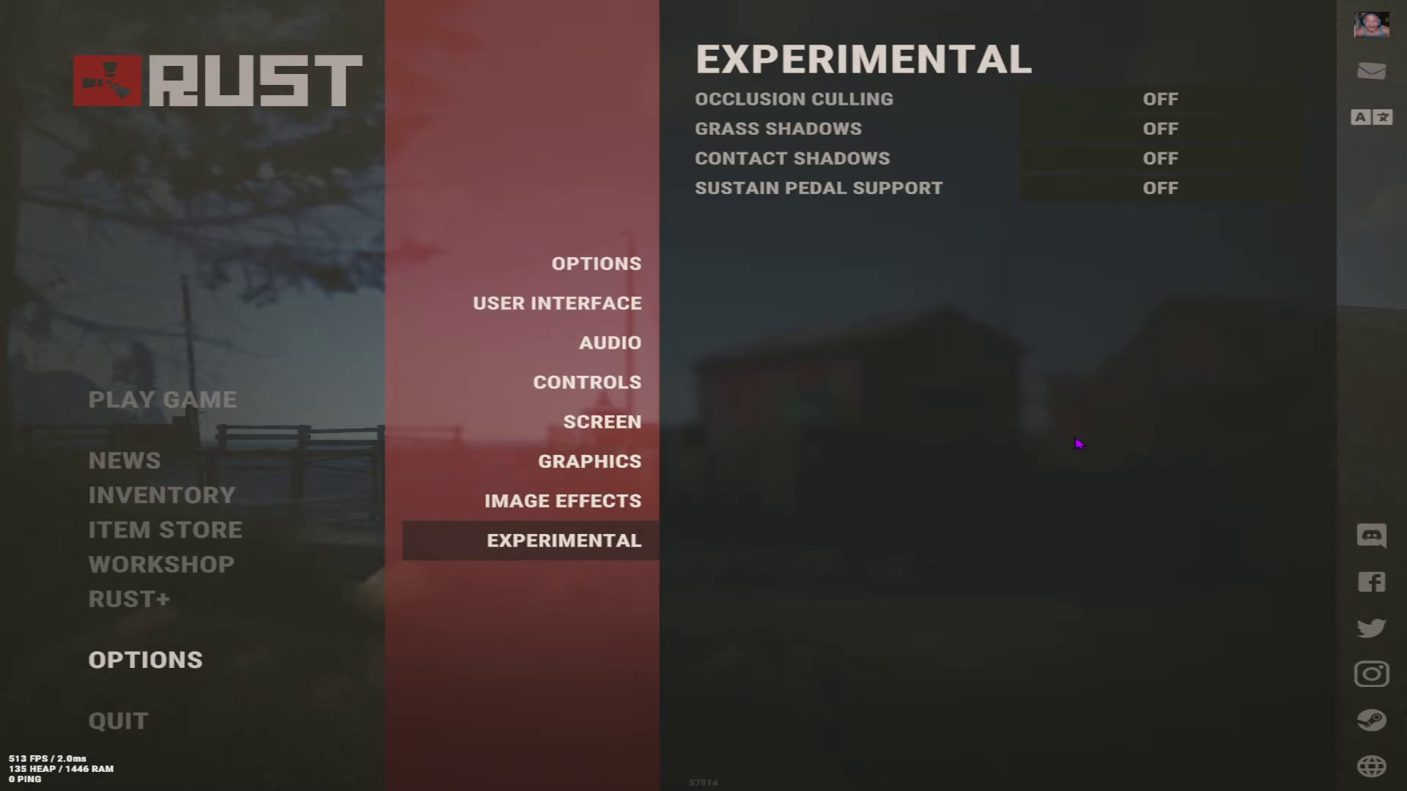
key("F1")
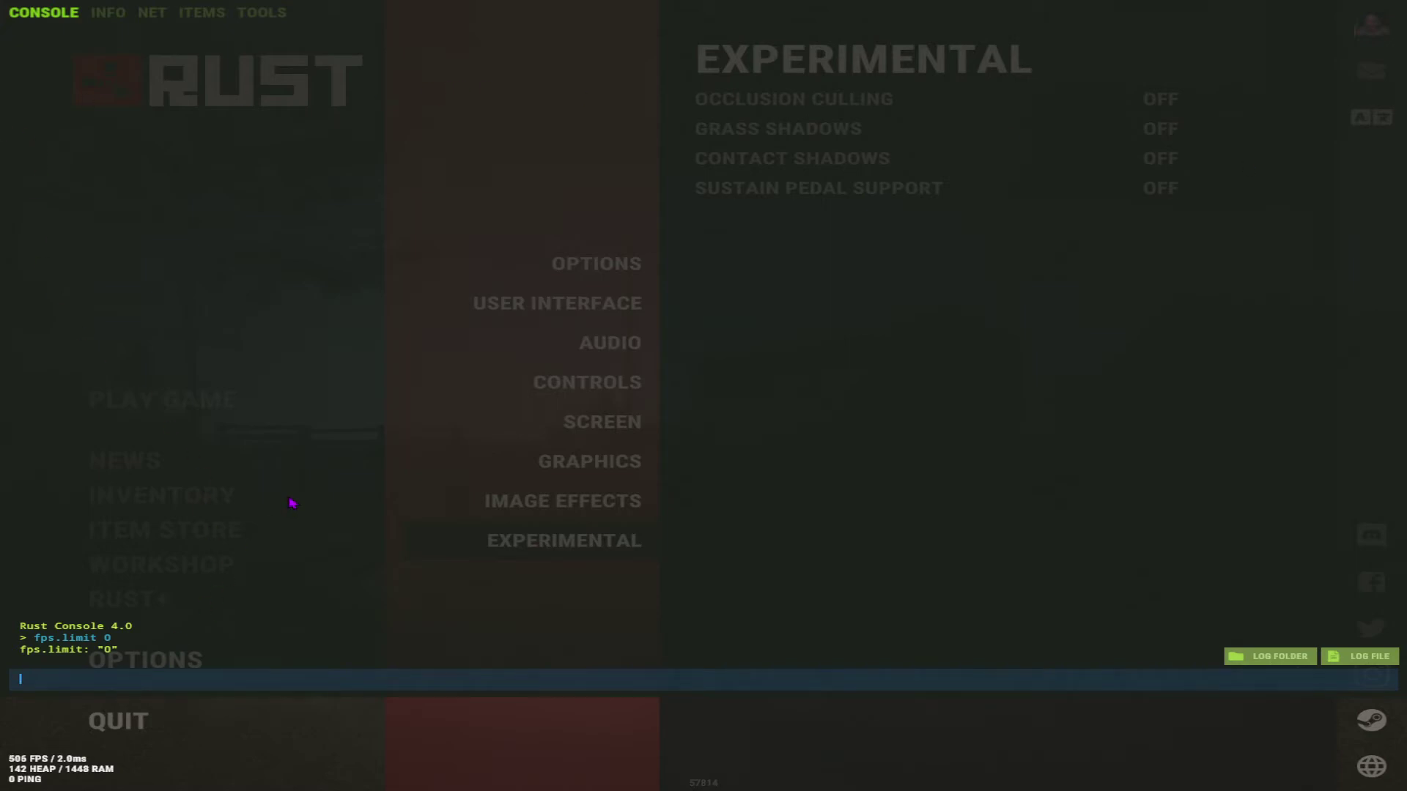
- Run 'bind forward;sprint z' in the console for auto-sprint, then close it
type("bind forward")
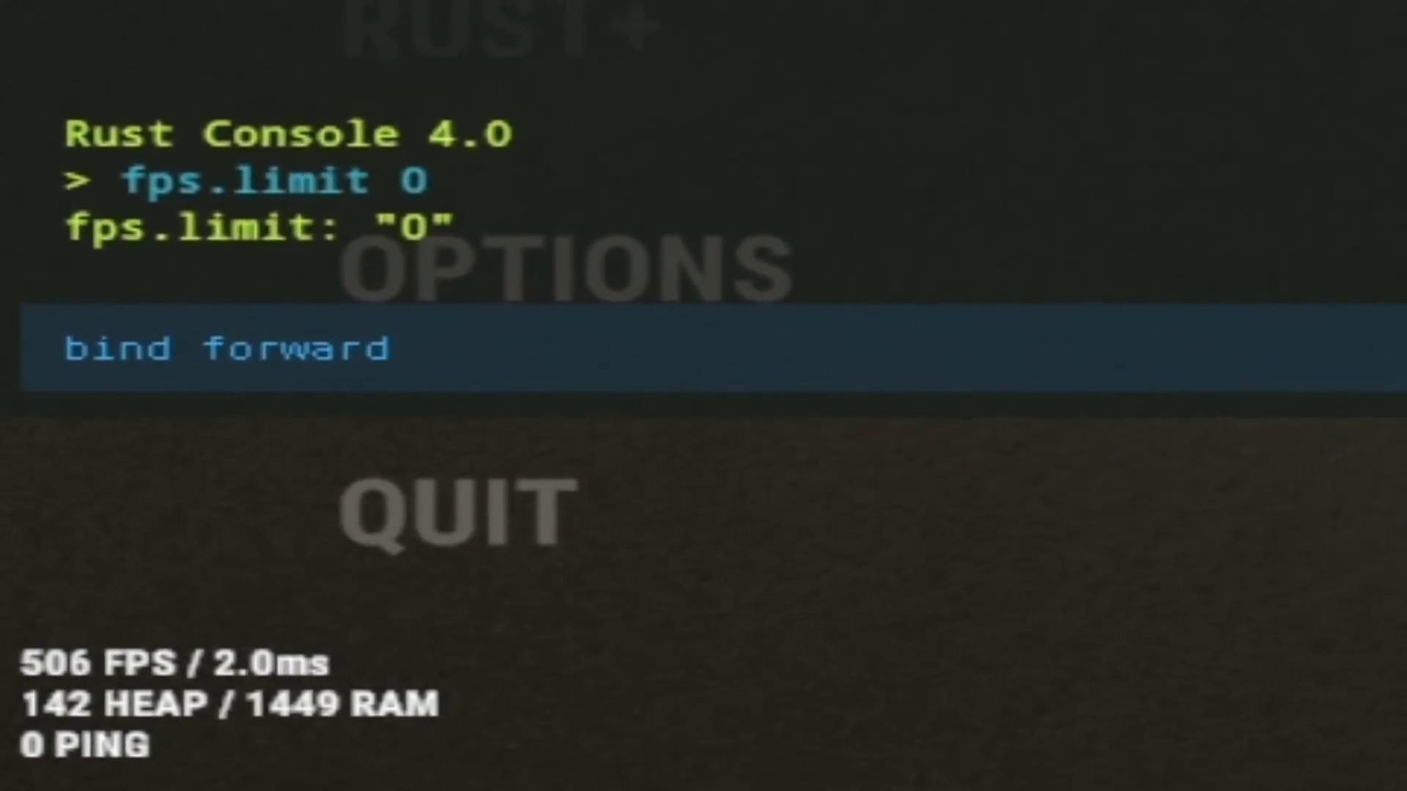
type(";")
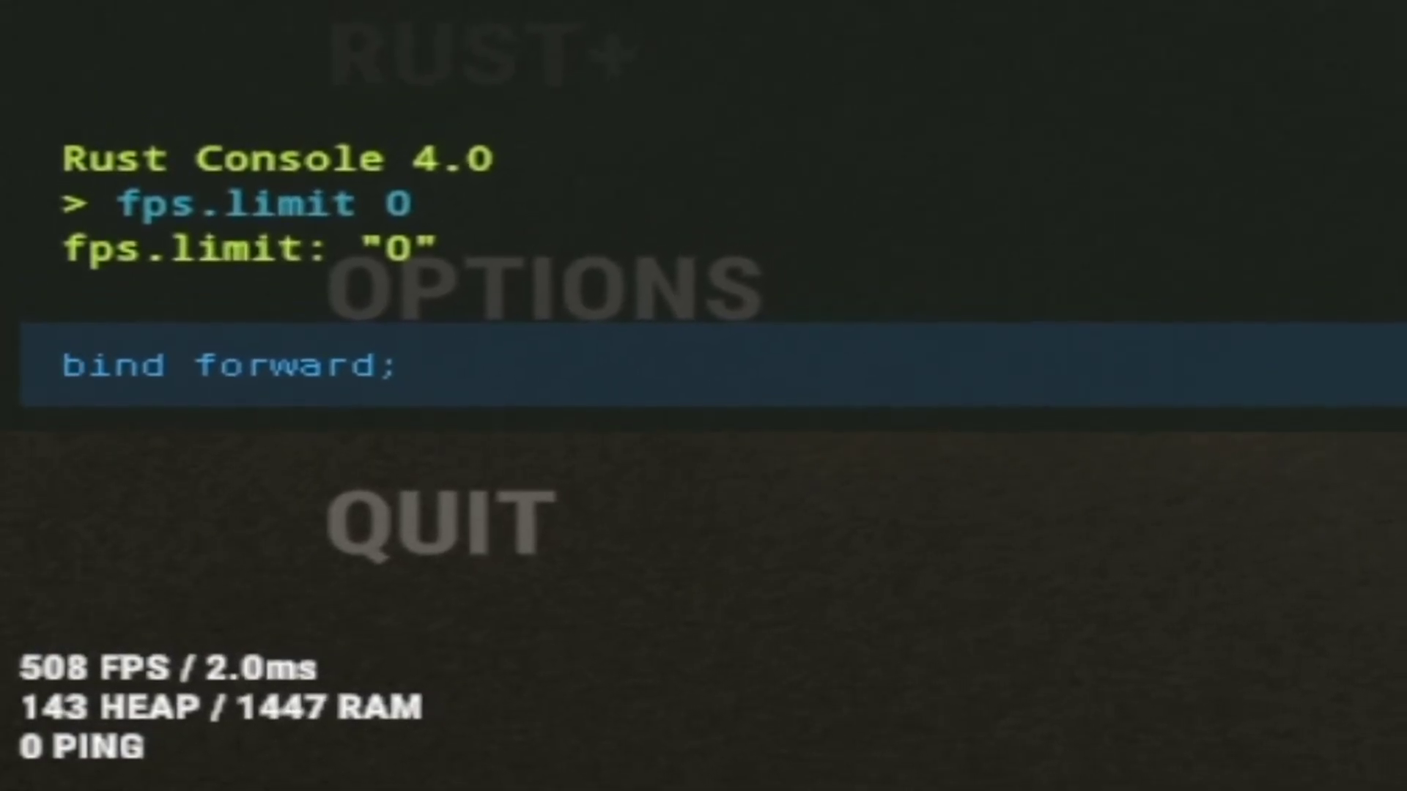
type("sprint")
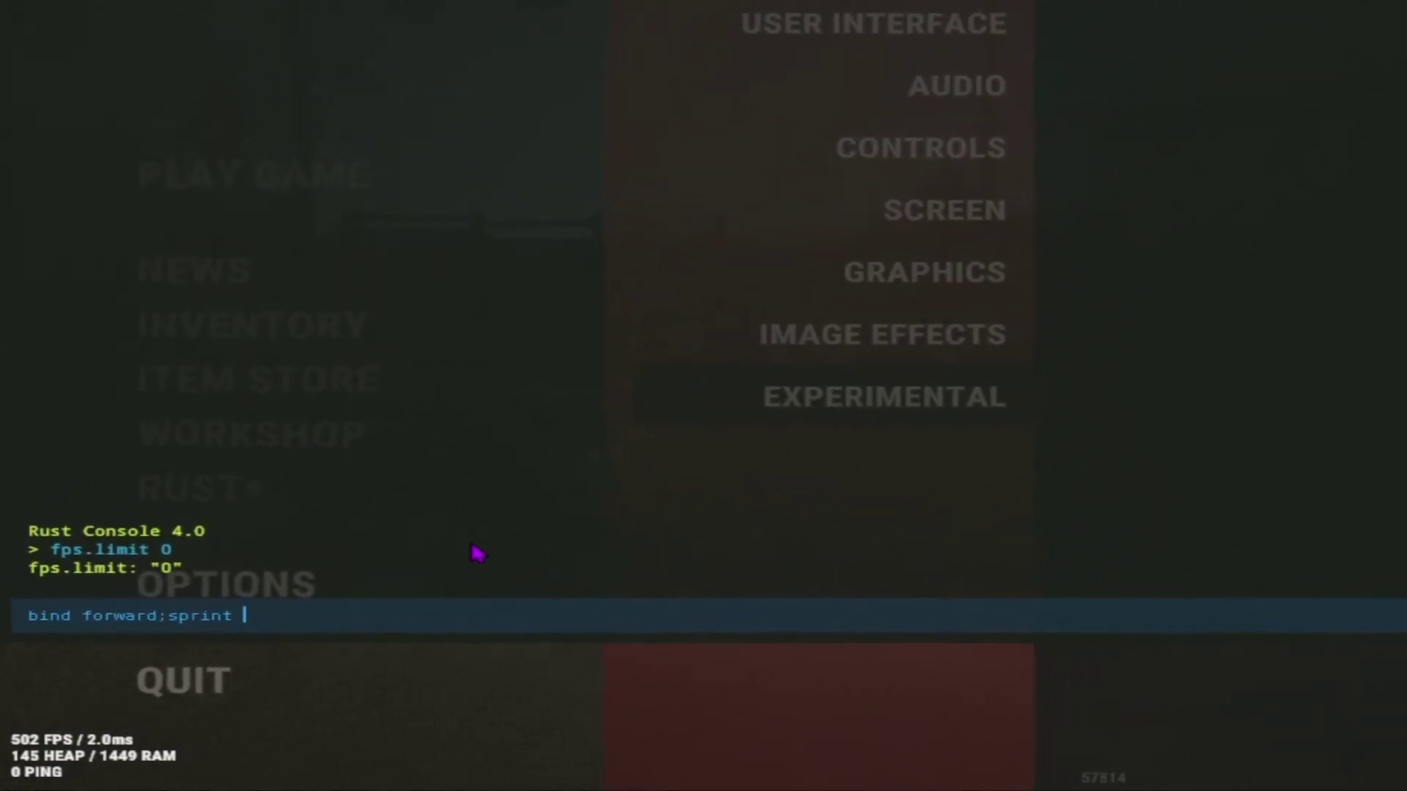
type("z")
key("Return")
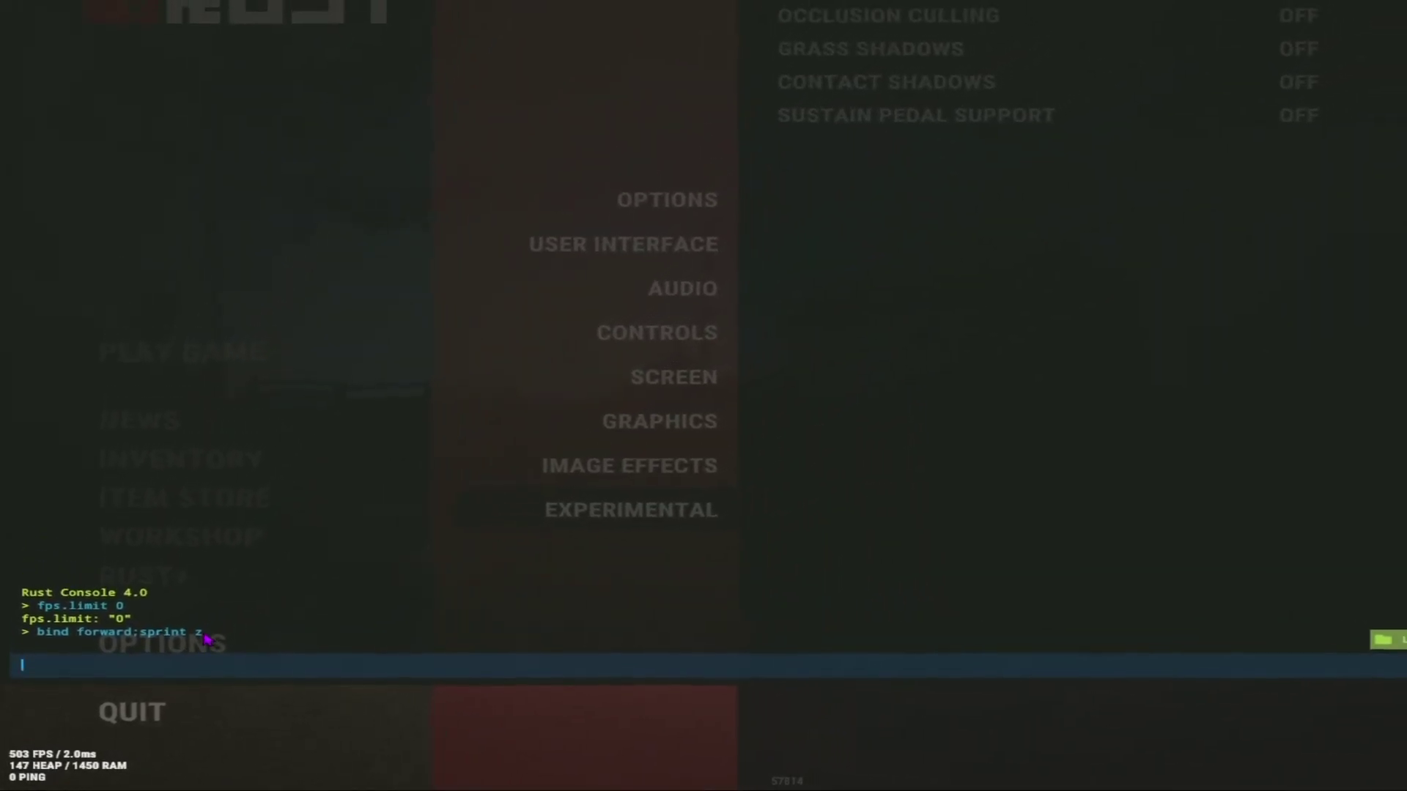
key("F1")
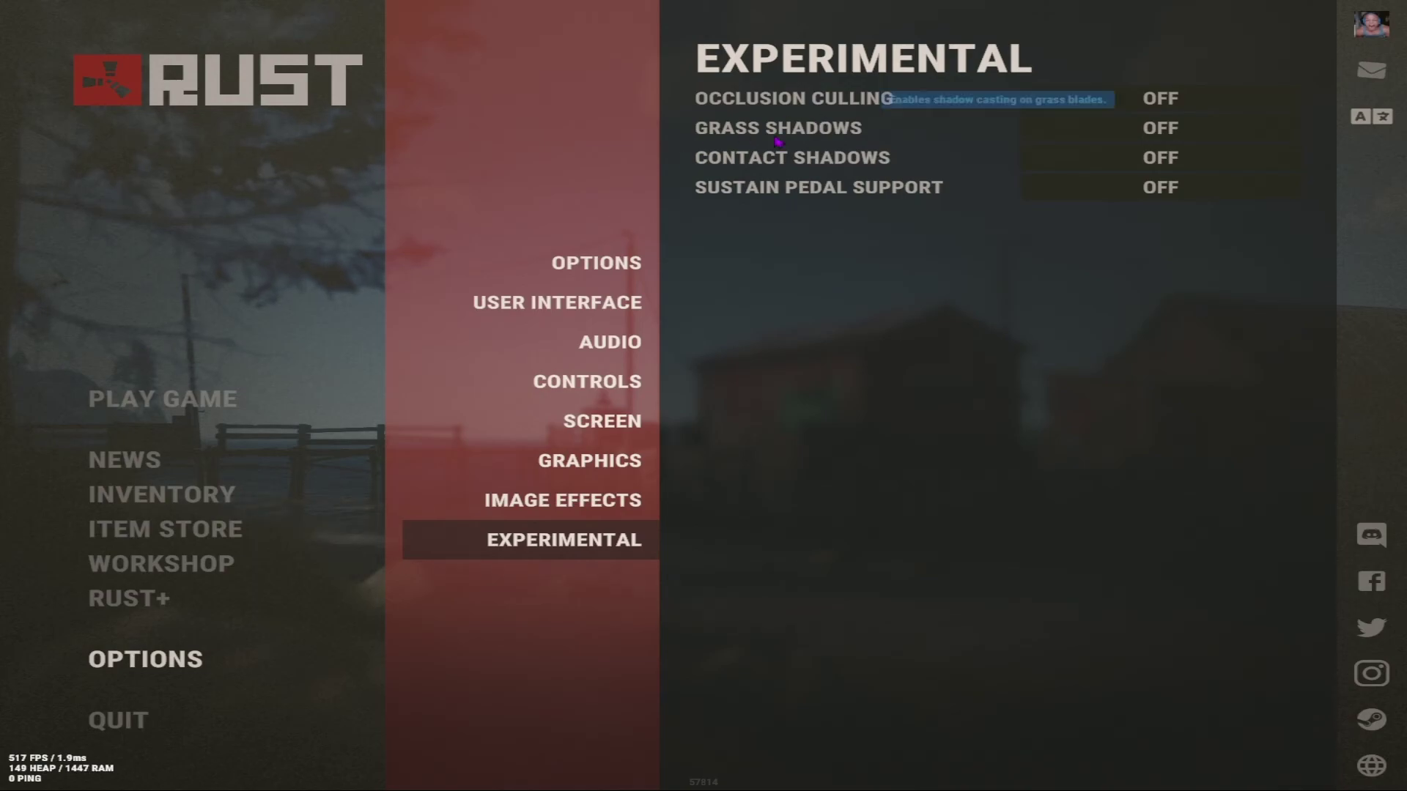
- Try Exclusive display mode on the Screen page, then switch back to Borderless
left_click(631, 423)
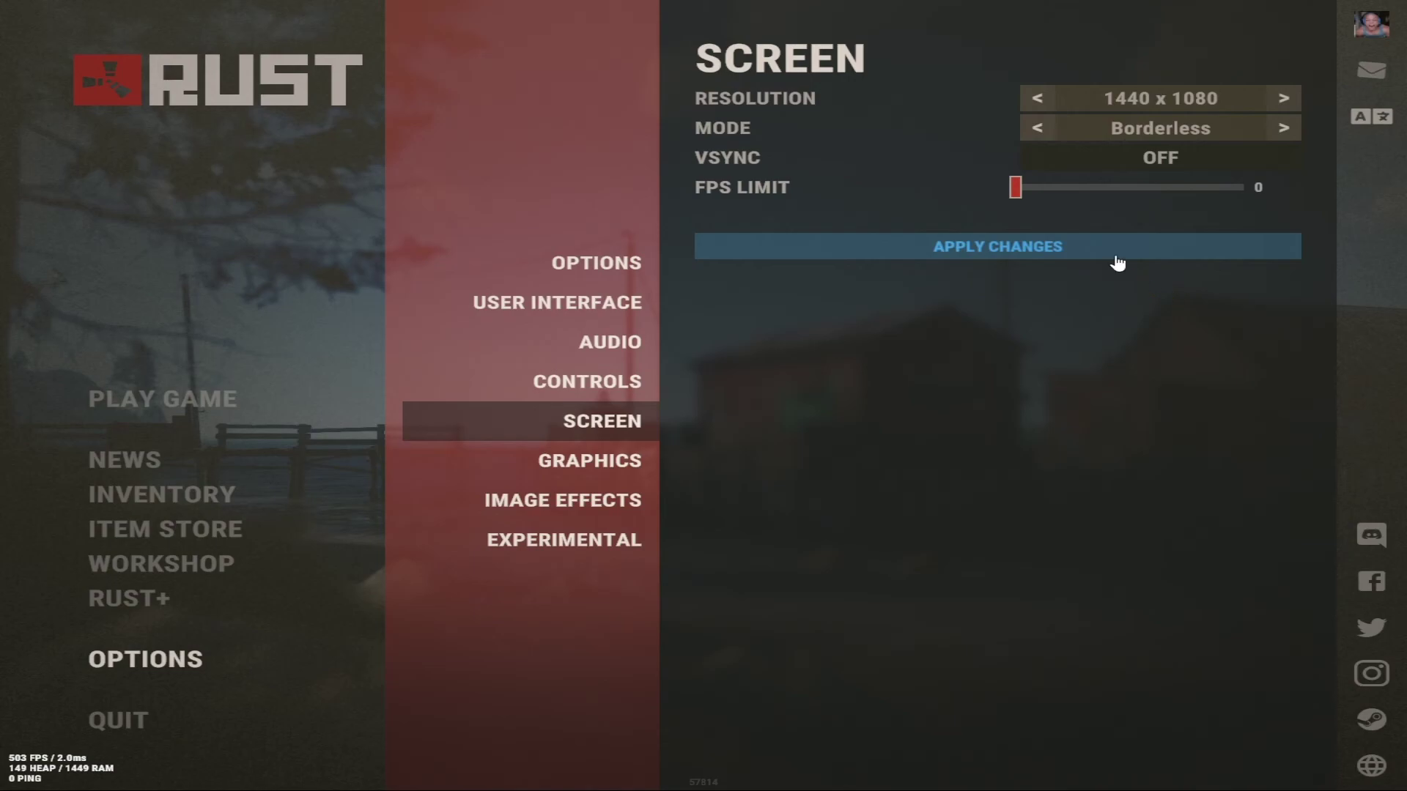
left_click(1044, 133)
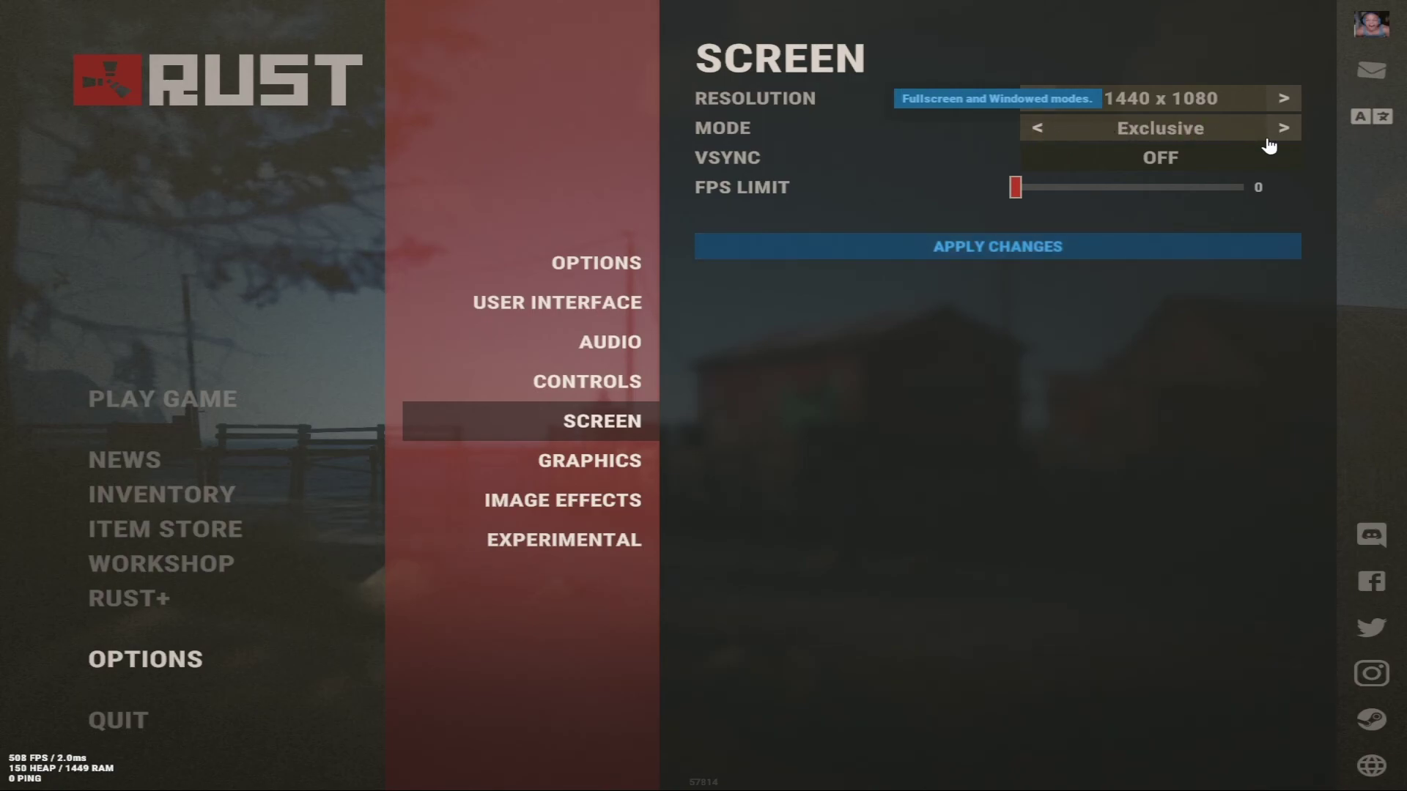
left_click(1285, 137)
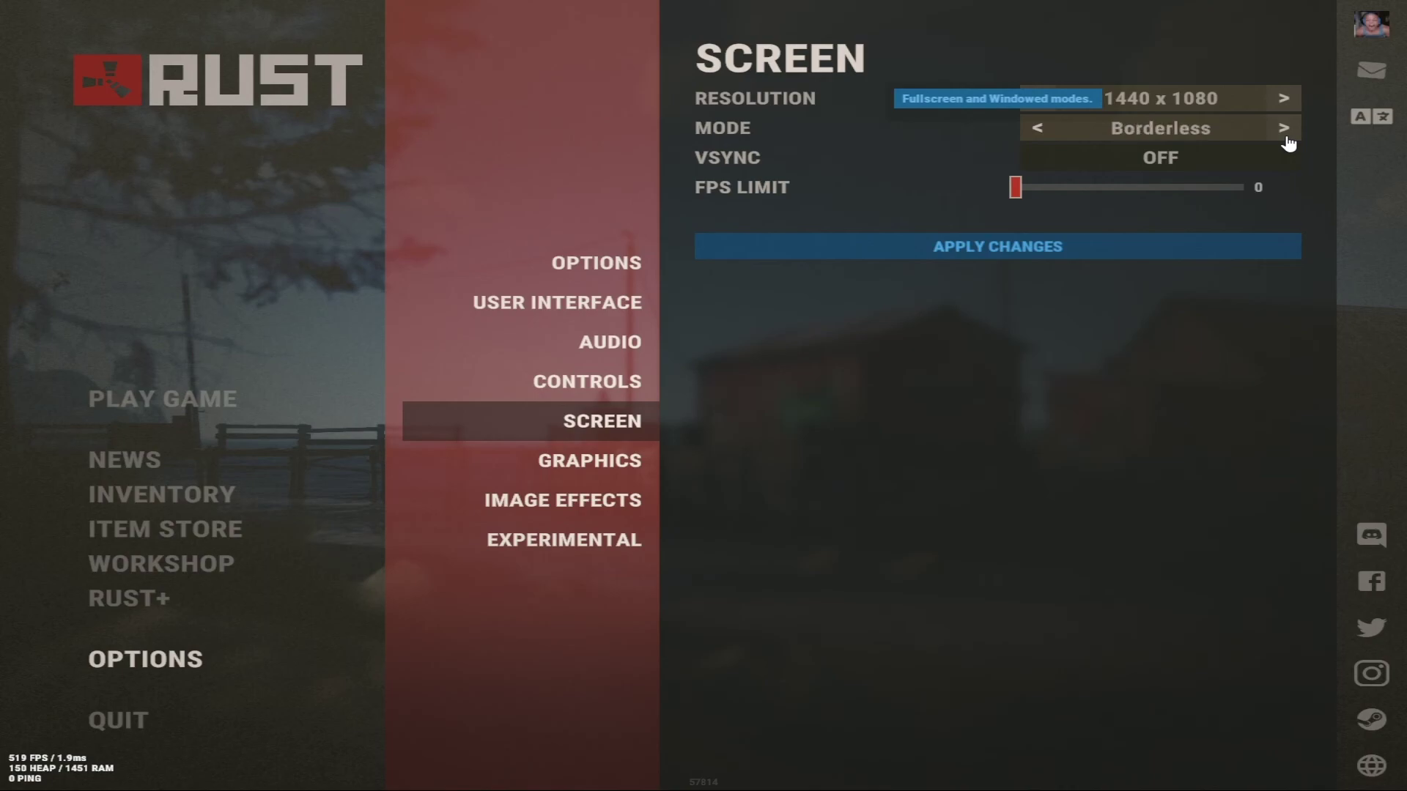